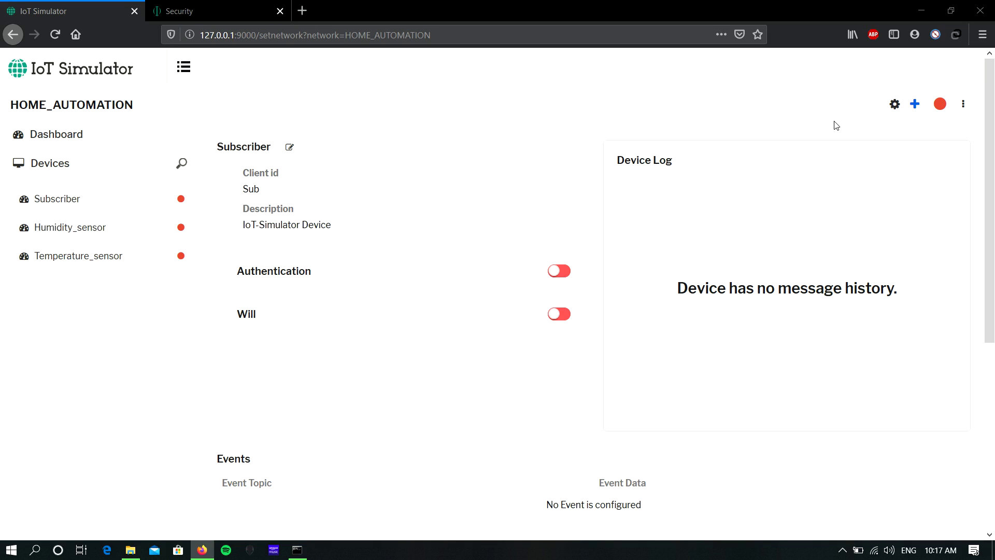
Keep Bevywise-IoT Platform as manager application and review broker devicemanager.bevywise.com on port 1883.
left_click(894, 103)
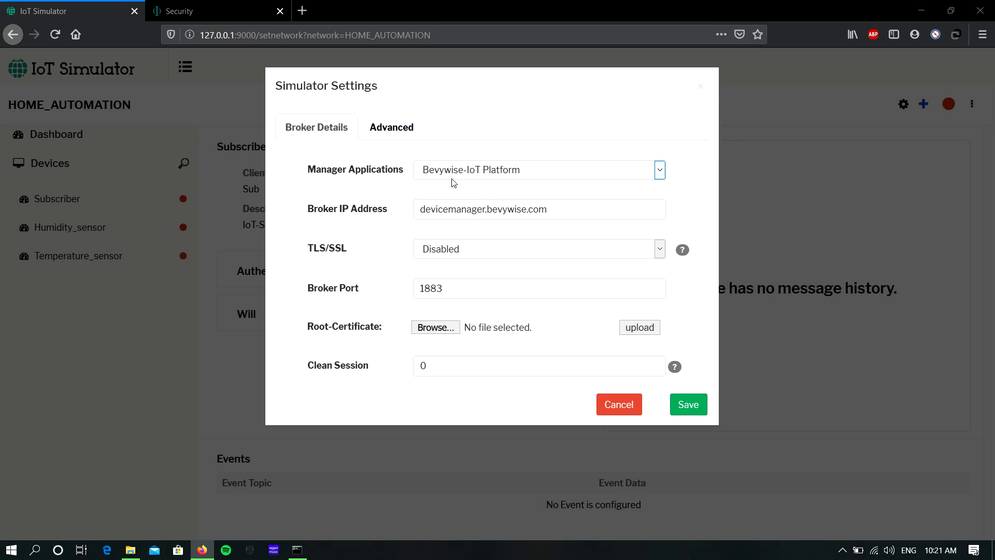
left_click(461, 169)
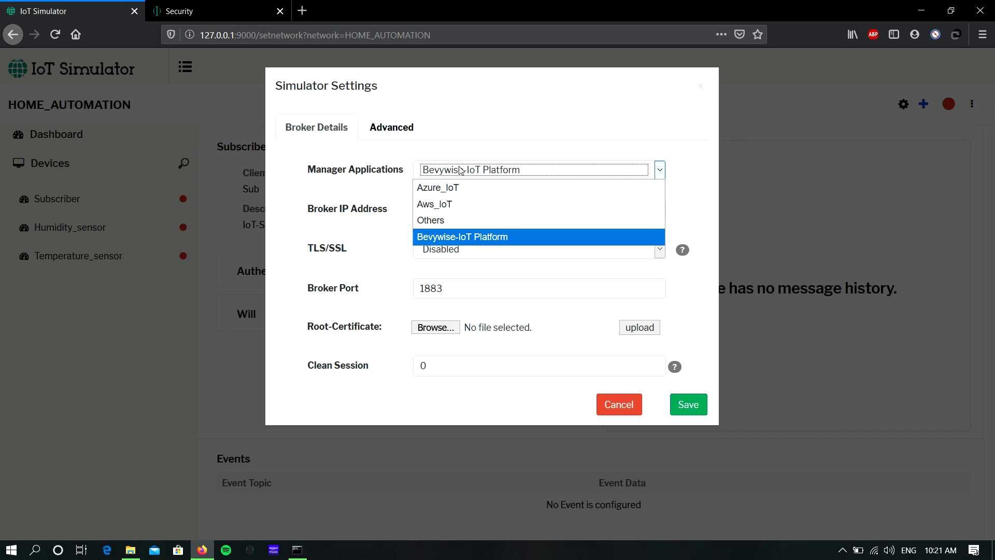
left_click(481, 236)
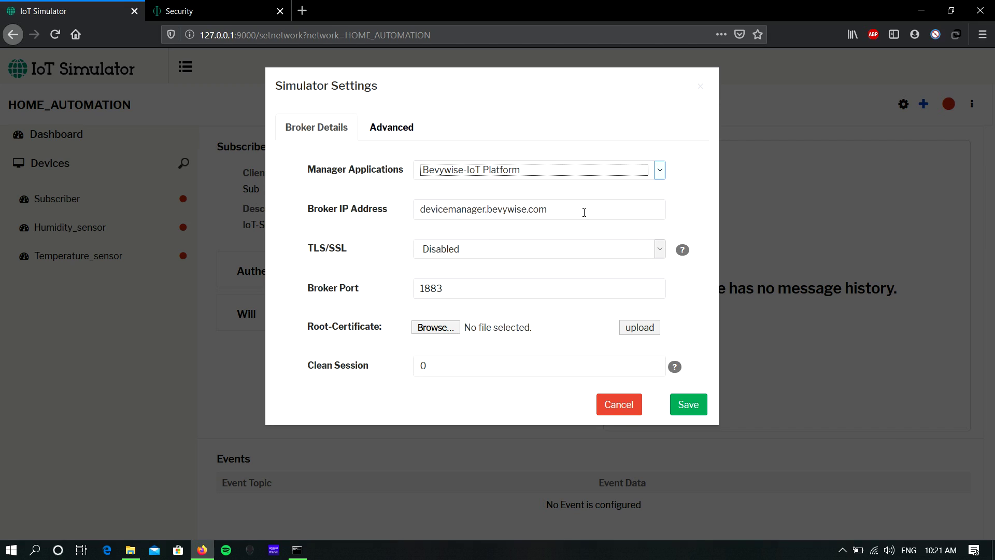
left_click_drag(584, 213, 412, 210)
left_click(393, 238)
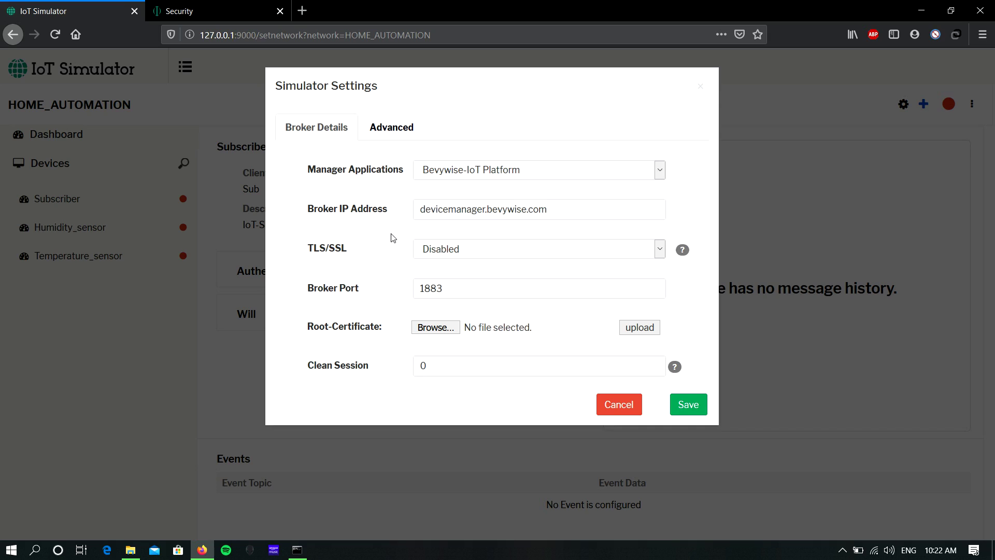
left_click(461, 249)
left_click(460, 263)
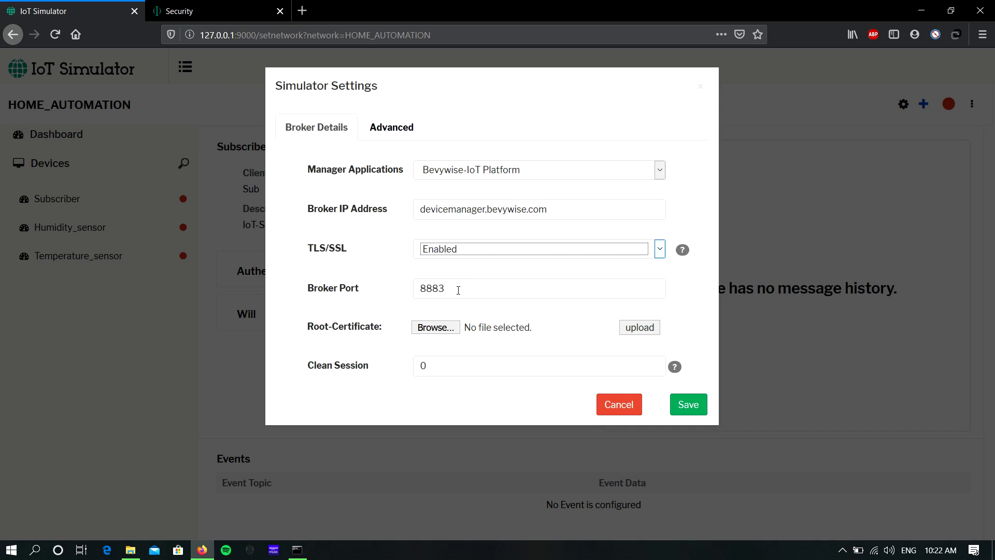
left_click_drag(458, 290, 420, 289)
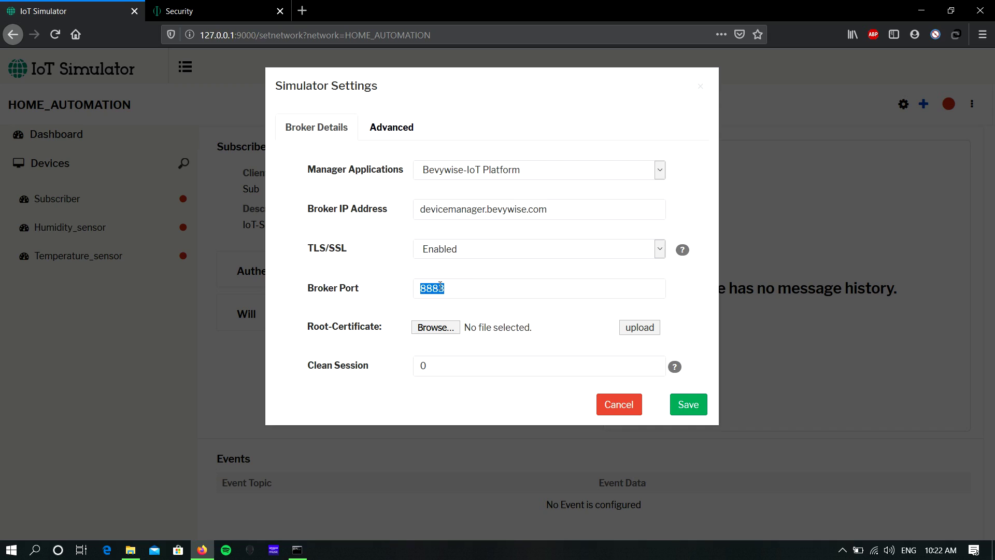
left_click(467, 295)
left_click(477, 250)
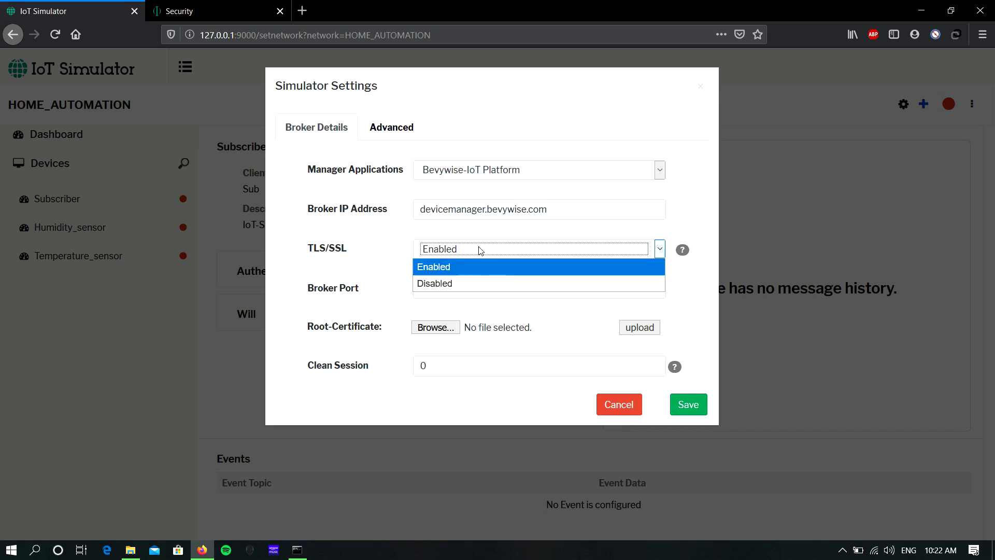
left_click(463, 283)
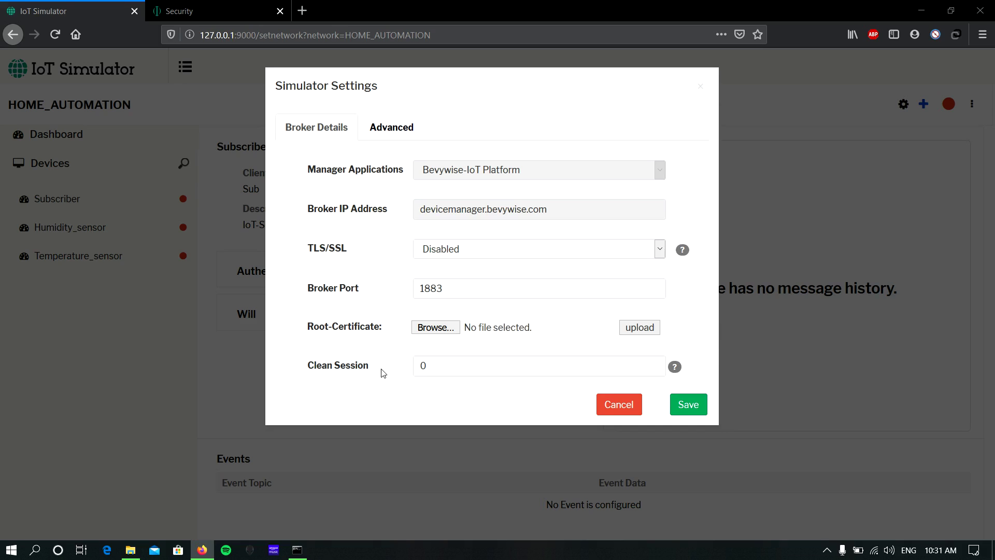
left_click(443, 367)
key("BackSpace")
type("1")
key("BackSpace")
type("0")
Save the broker settings, enable Subscriber authentication, and bring up the Bevywise Authentication Keys page.
left_click(694, 404)
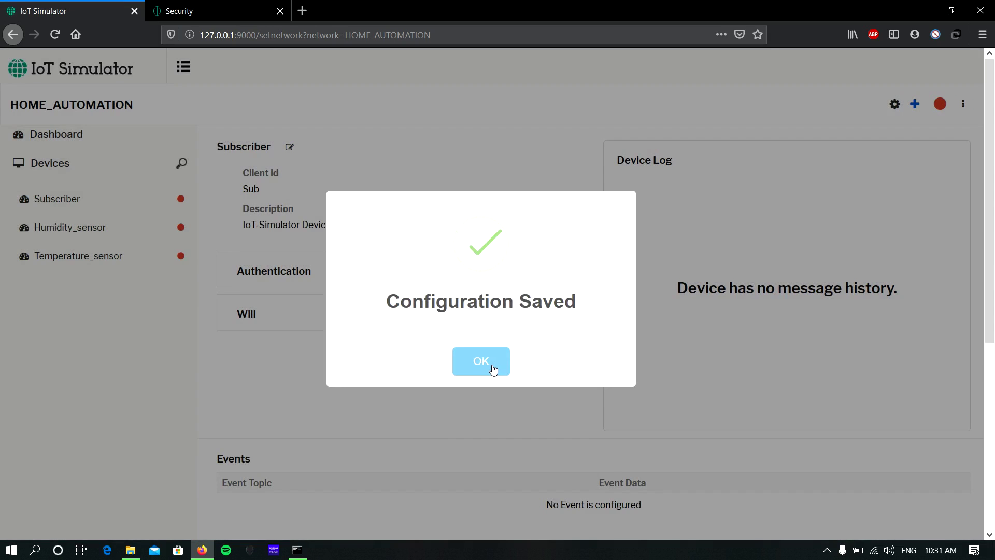
left_click(492, 365)
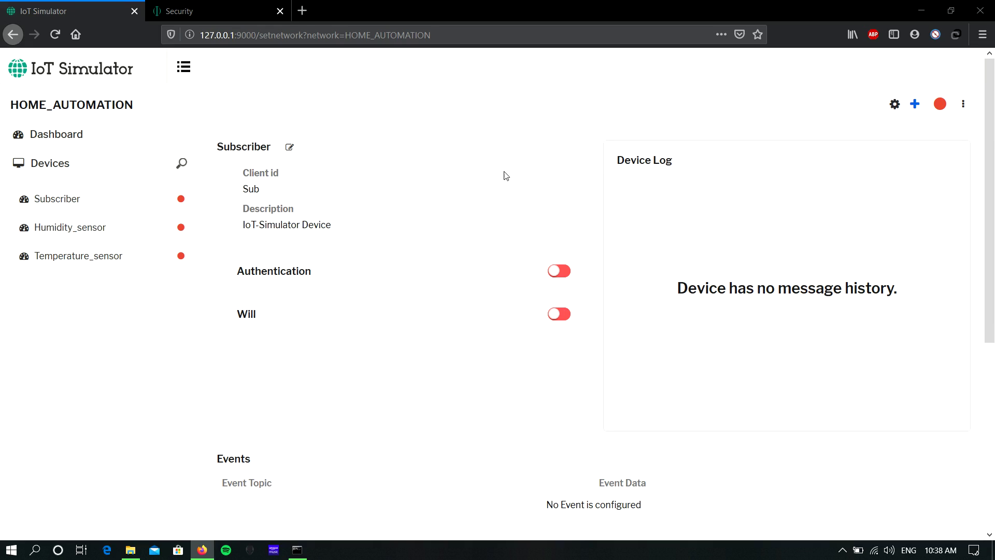
left_click(564, 275)
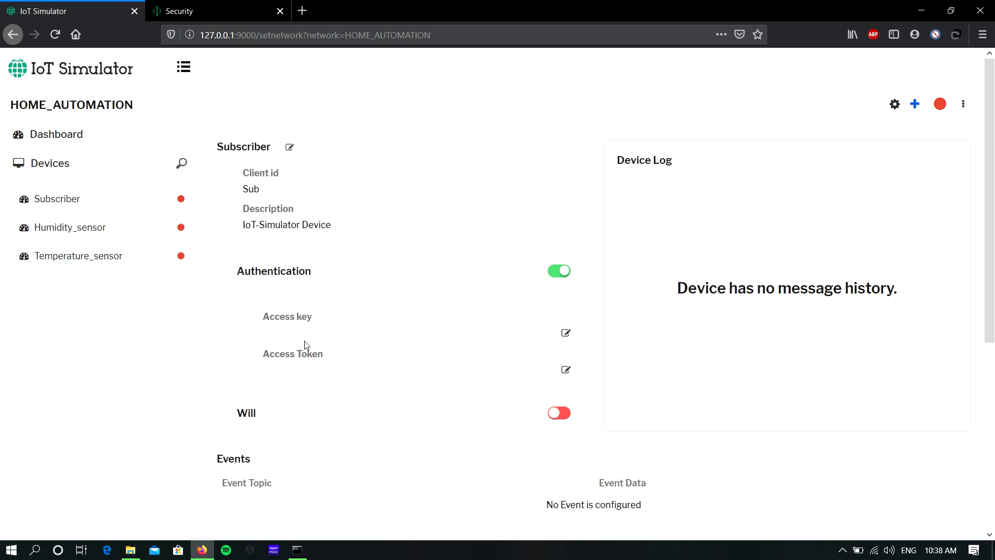
left_click(249, 11)
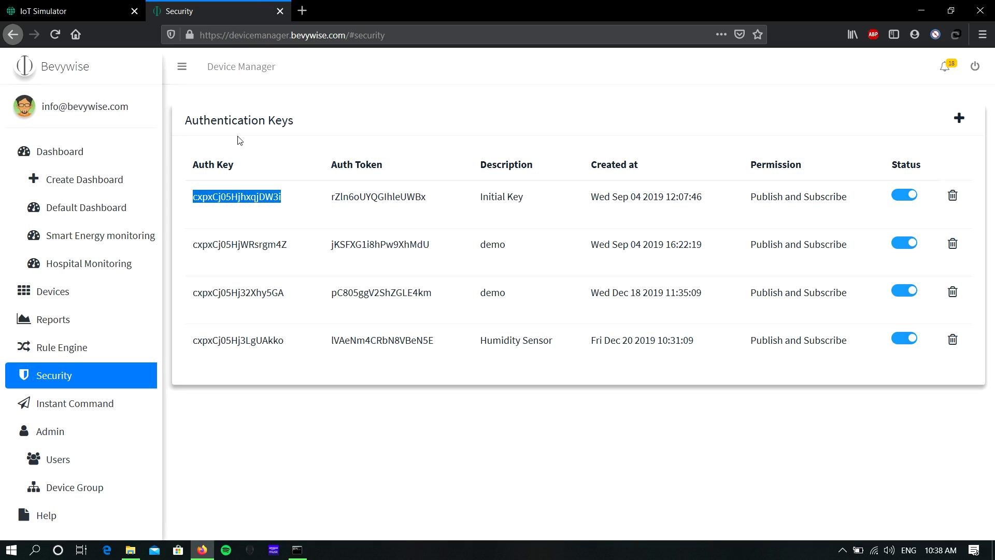
Paste the Initial Key's auth key into the Subscriber's Access key and save it.
left_click(72, 10)
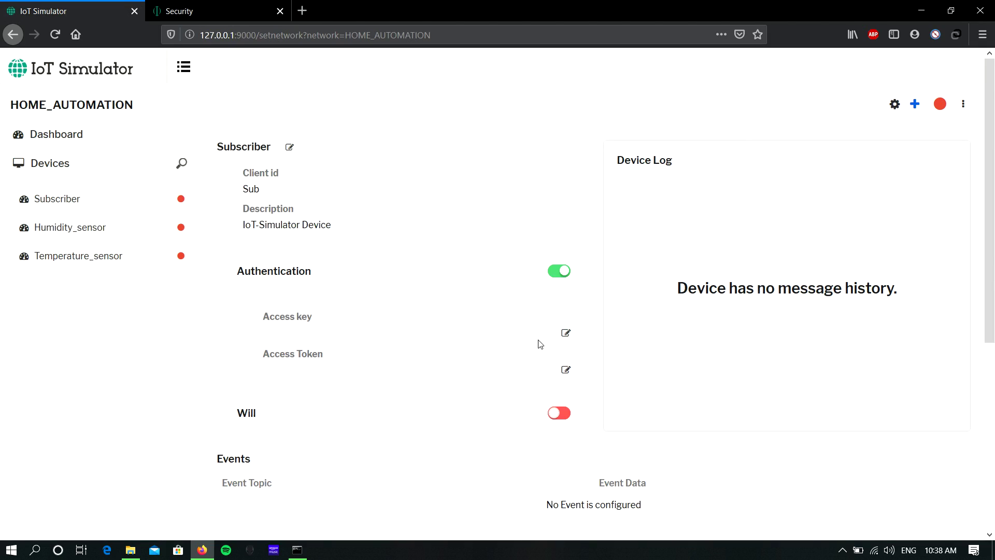
left_click(566, 339)
key("ctrl+v")
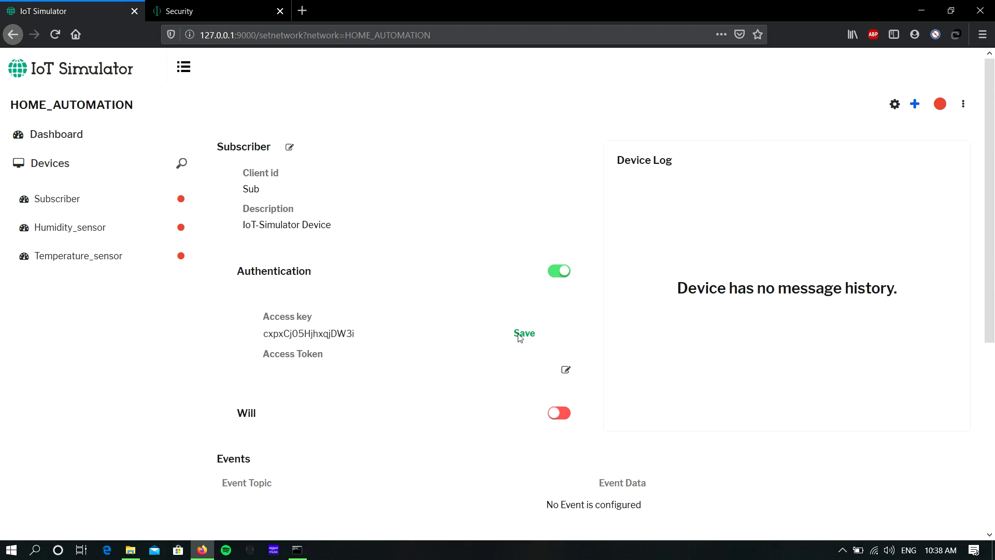
left_click(520, 336)
Copy the Initial Key's auth token from the Bevywise Authentication Keys page.
left_click(212, 6)
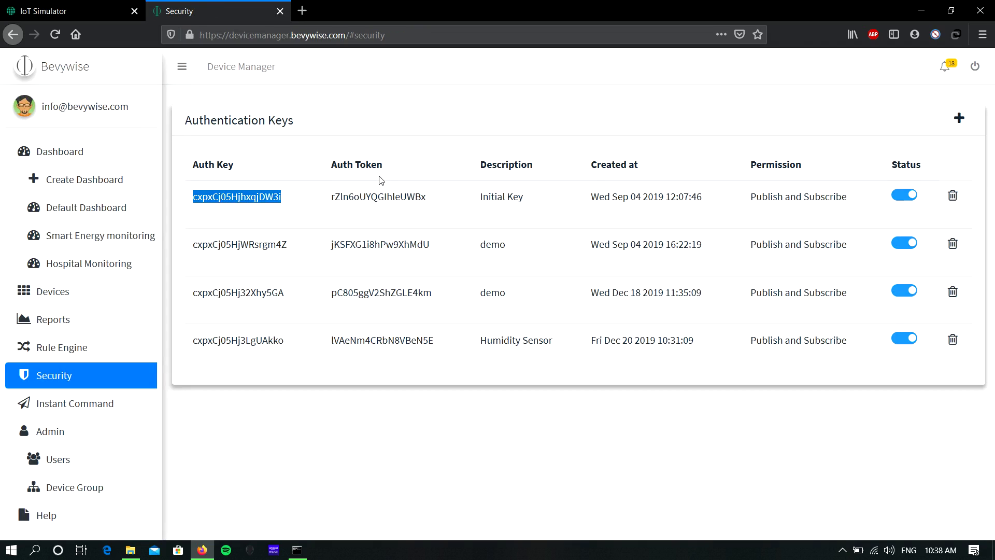
double_click(374, 197)
key("ctrl+c")
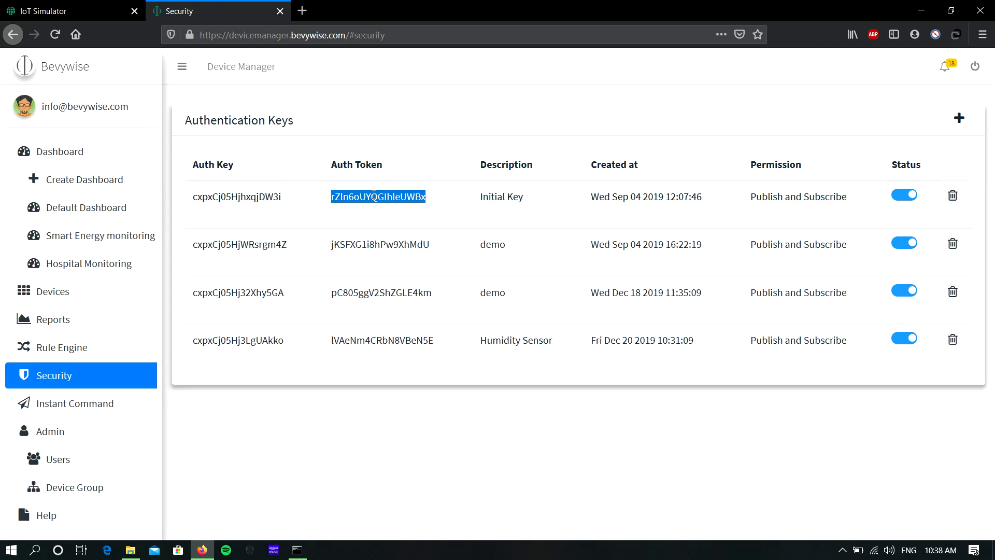
left_click(70, 9)
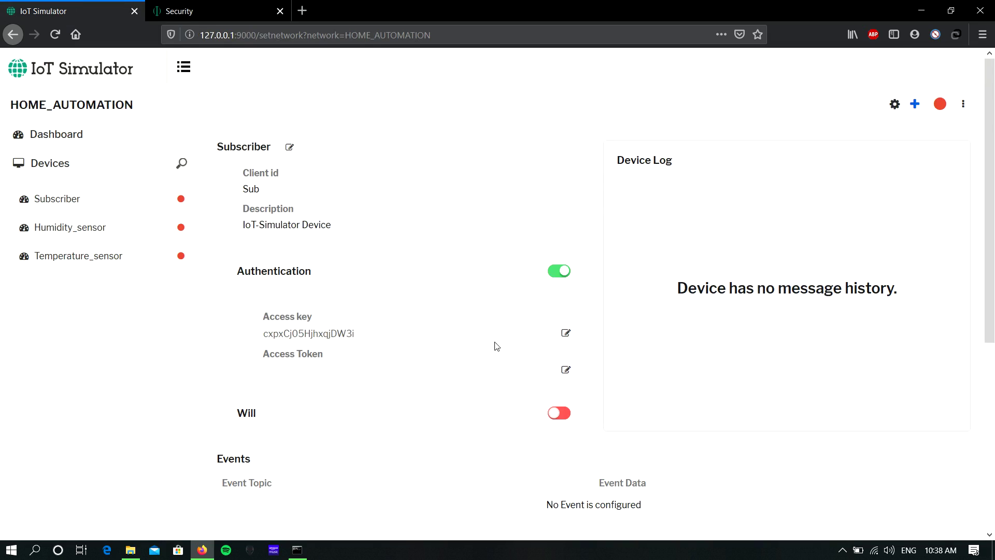
Paste the Initial Key's auth token into the Subscriber's Access Token and save it.
left_click(566, 370)
key("ctrl+v")
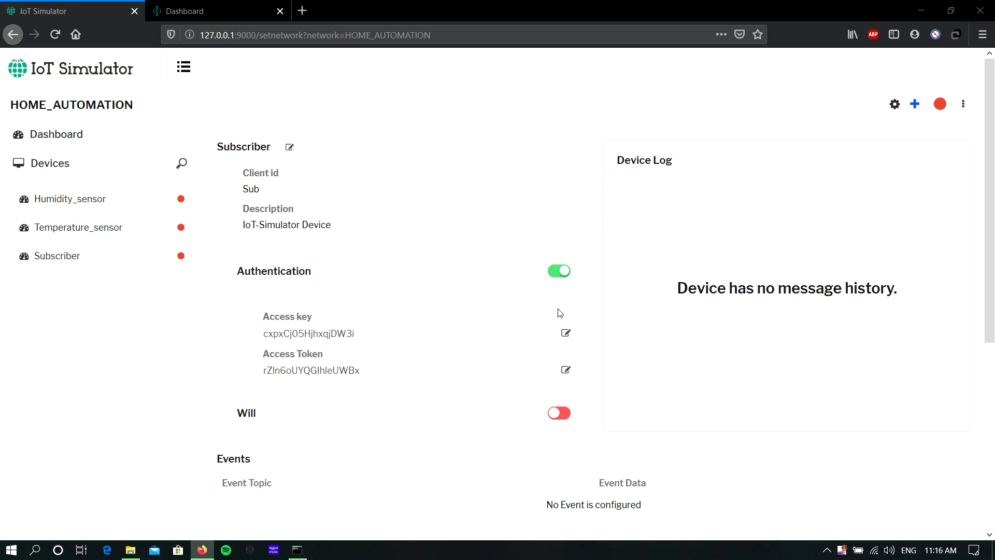
left_click(133, 226)
Start the HOME_AUTOMATION network, inspect a Temperature_sensor log event, and view the network dashboard.
left_click(941, 105)
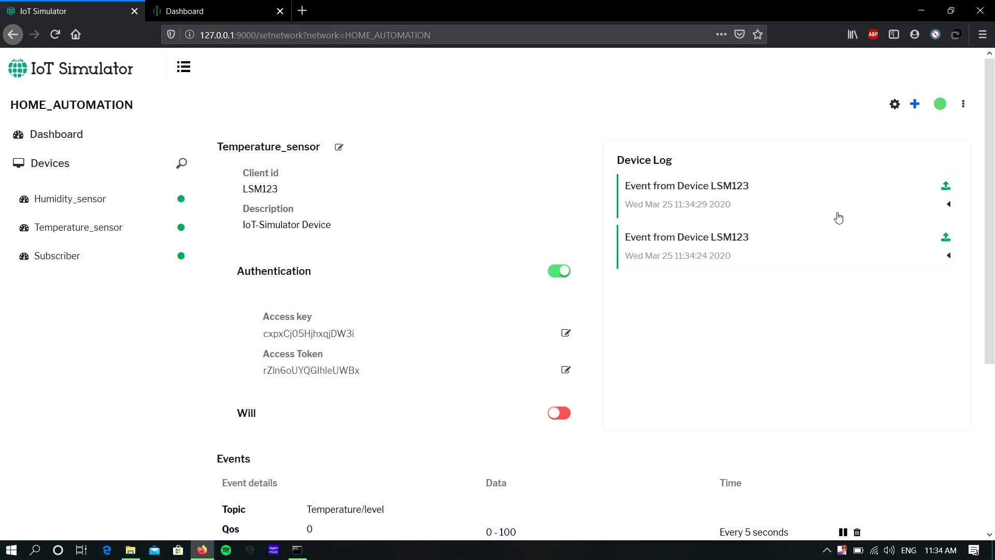
left_click(873, 215)
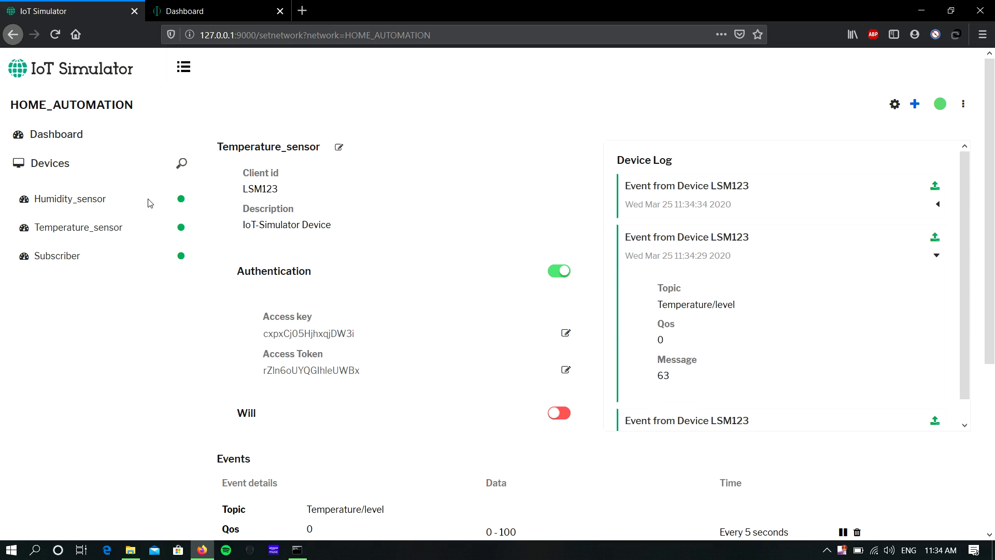
left_click(127, 140)
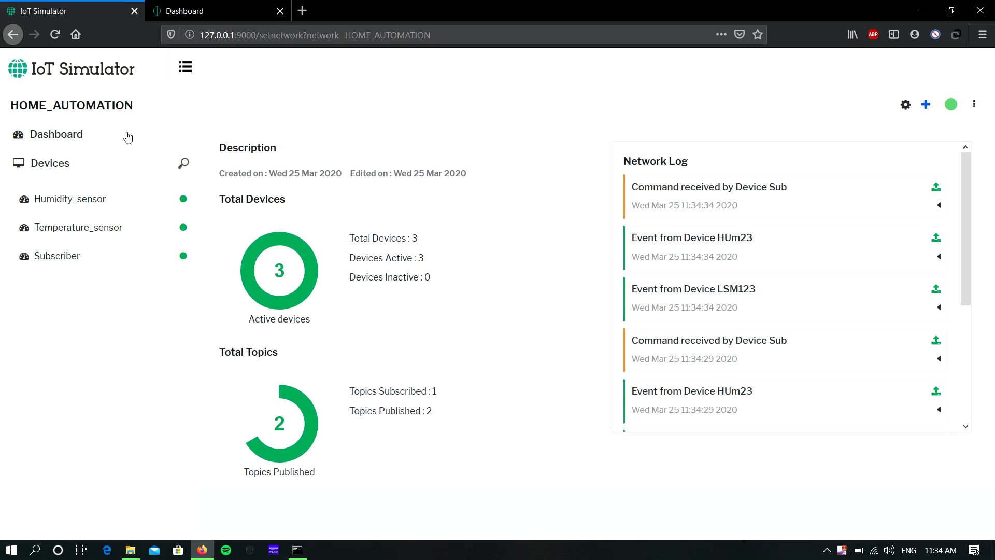
triple_click(361, 238)
left_click_drag(435, 263, 362, 258)
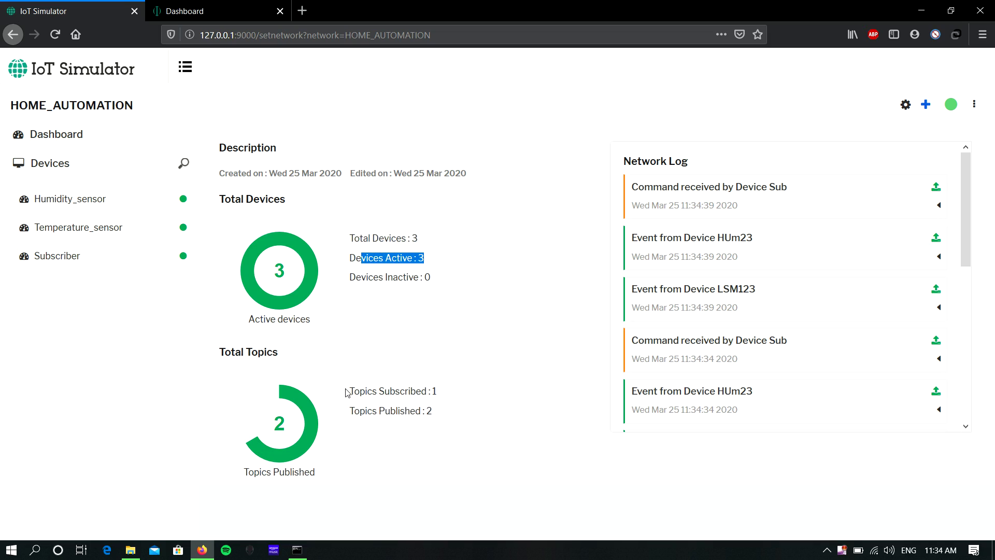
left_click_drag(432, 395, 437, 415)
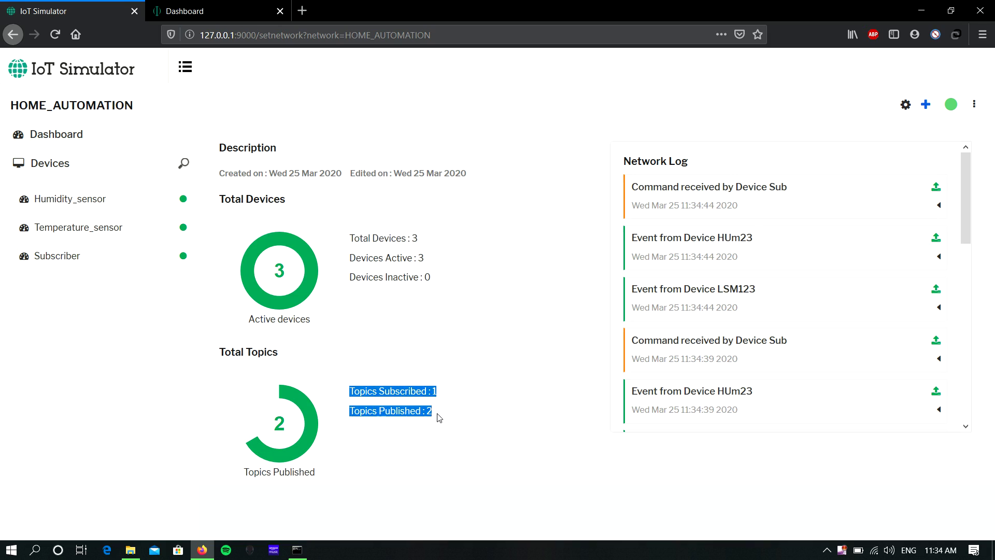
left_click(512, 297)
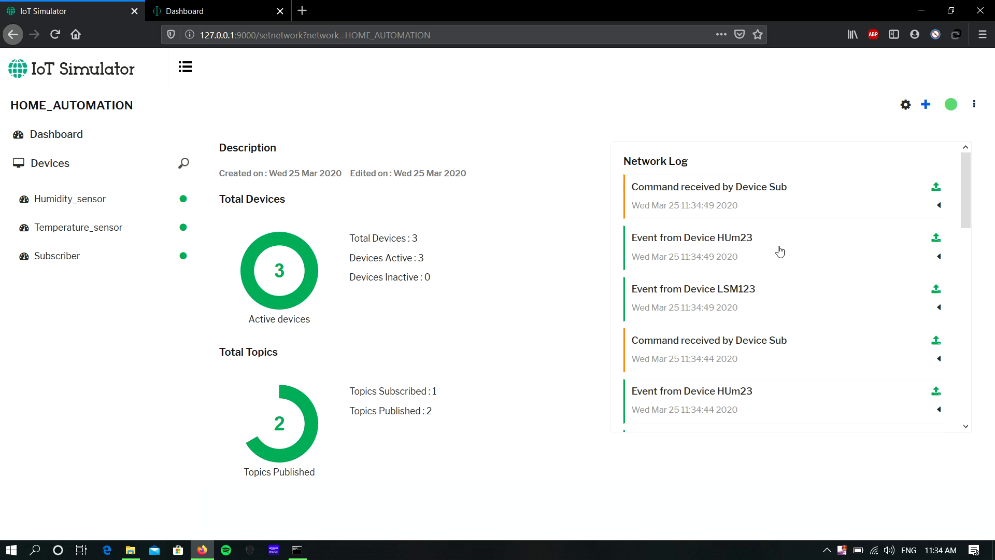
left_click(685, 199)
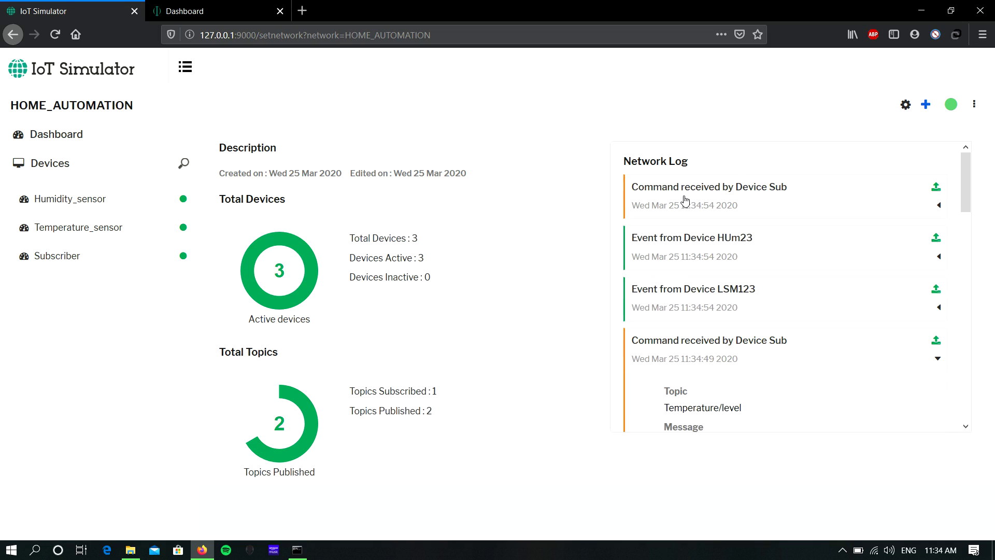
left_click(743, 253)
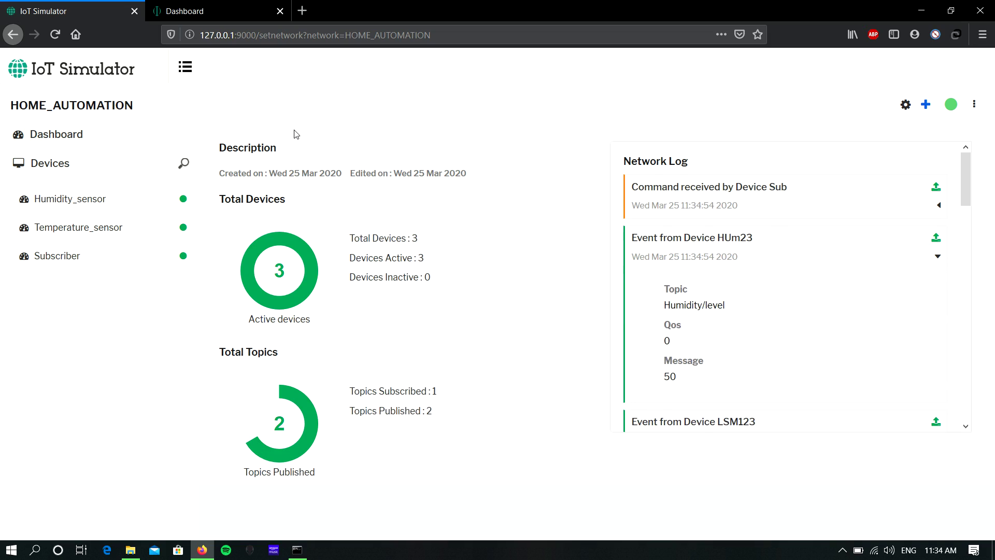